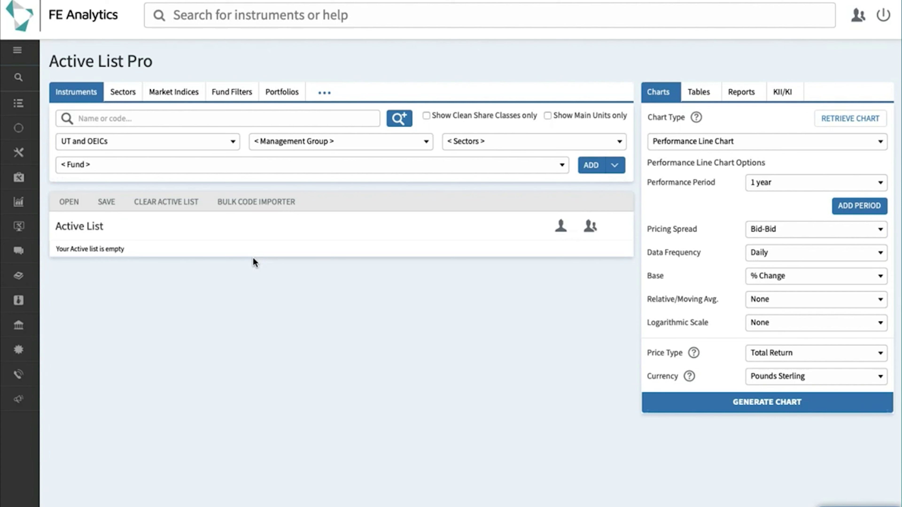
- Switch to sector selection in the UT and OEICs universe and pick UT Global - Dec 89
{"action": "left_click", "coordinate": [125, 97]}
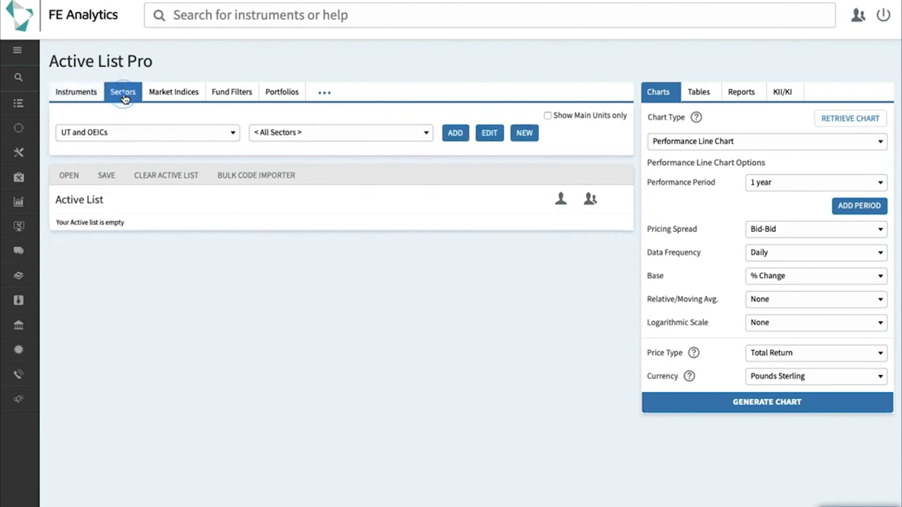
{"action": "left_click", "coordinate": [133, 136]}
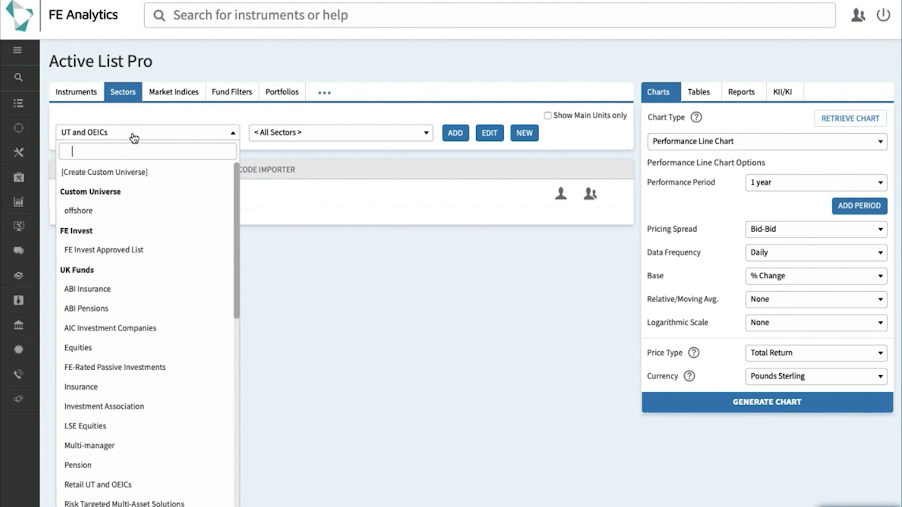
{"action": "left_click", "coordinate": [132, 134]}
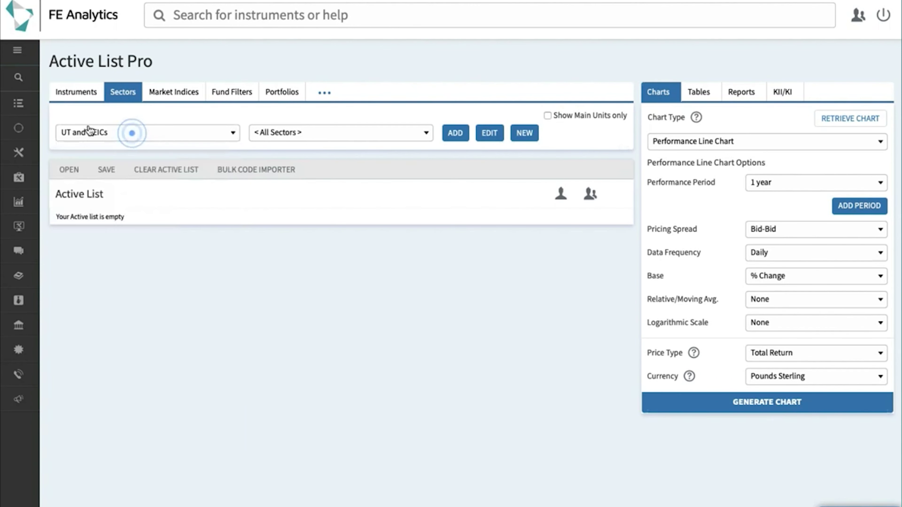
{"action": "left_click", "coordinate": [315, 136]}
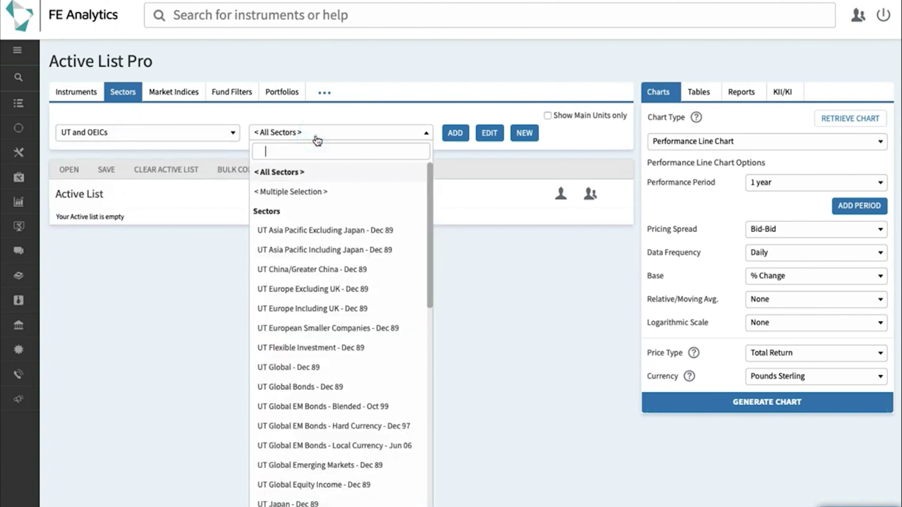
{"action": "left_click", "coordinate": [337, 364]}
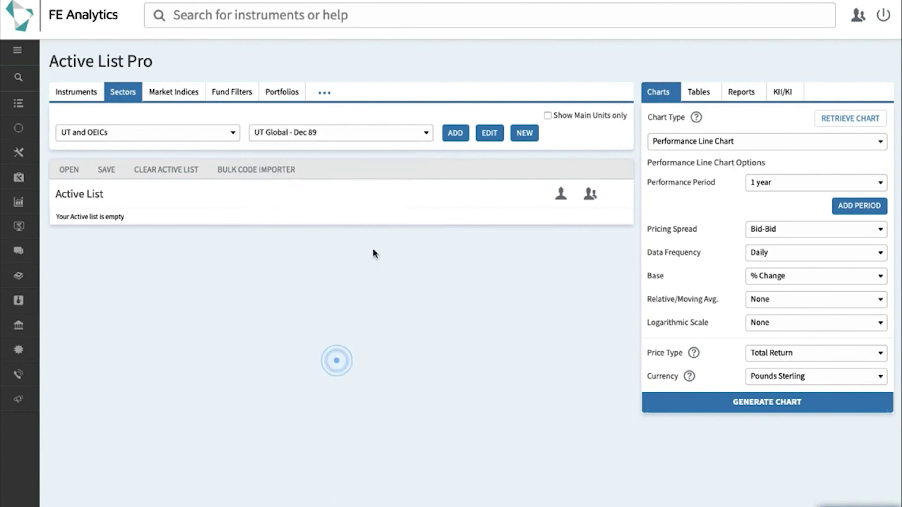
- Add UT Global - Dec 89 to the Active List, then view its 5-year top performers and Performance page
{"action": "left_click", "coordinate": [456, 135]}
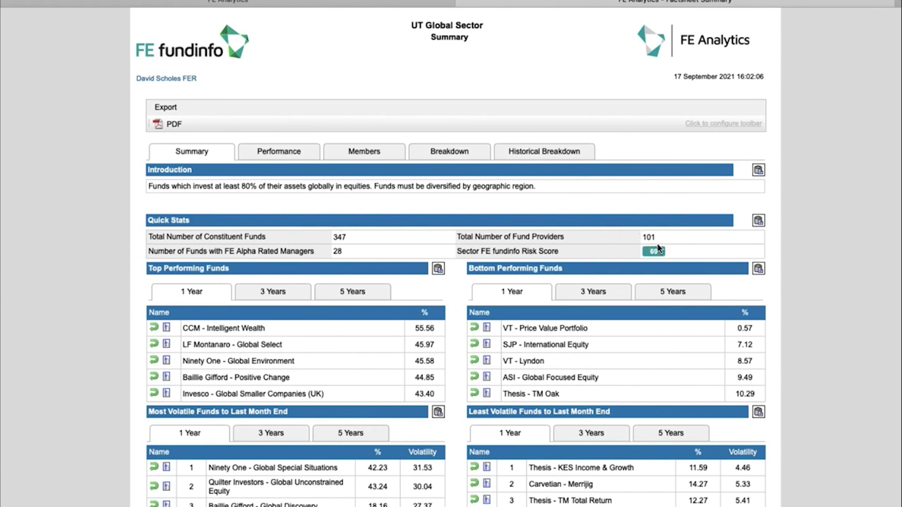
{"action": "scroll", "coordinate": [535, 246], "scroll_direction": "down", "scroll_amount": 2}
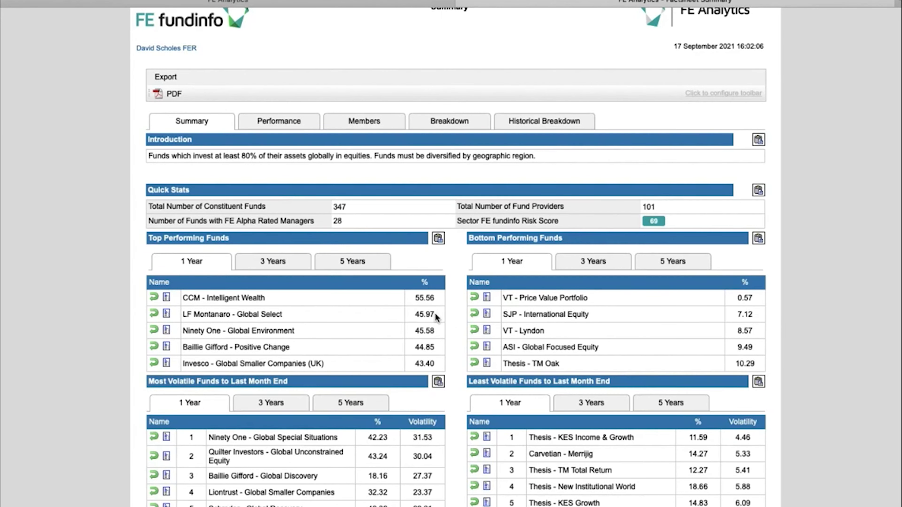
{"action": "left_click", "coordinate": [349, 263]}
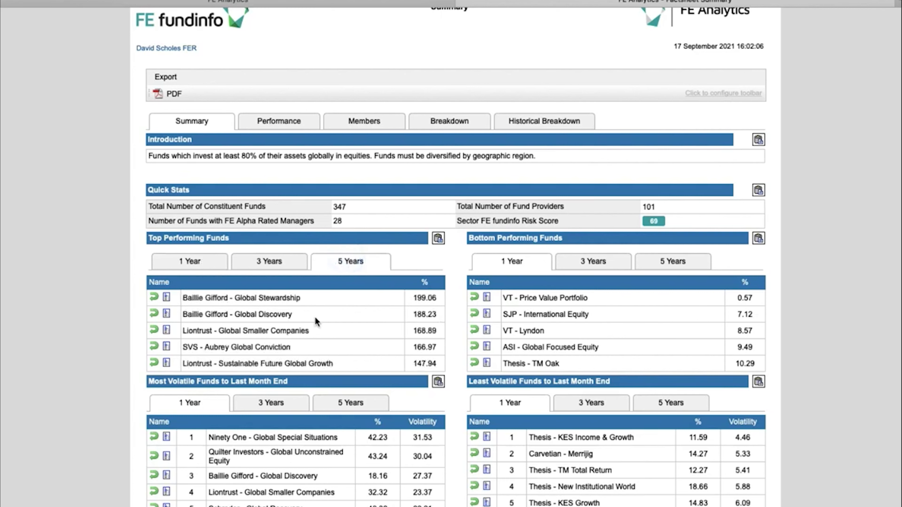
{"action": "scroll", "coordinate": [317, 320], "scroll_direction": "up", "scroll_amount": 2}
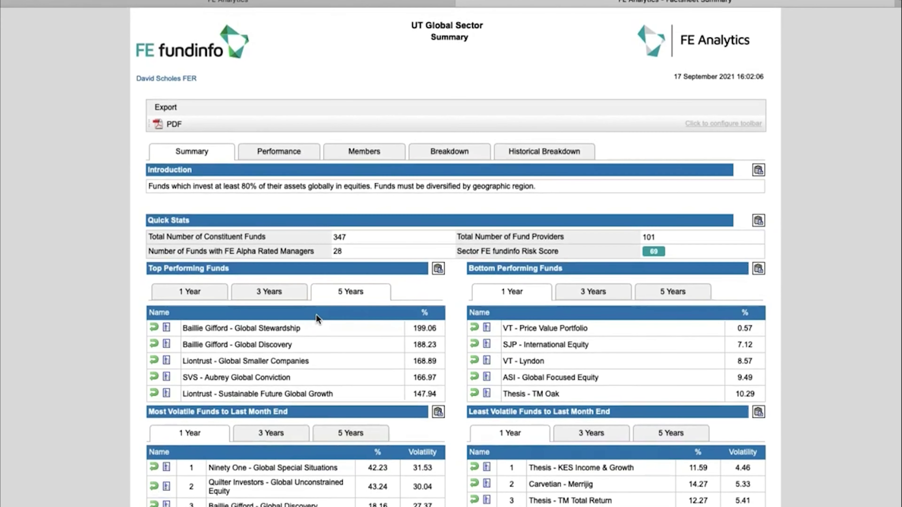
{"action": "left_click", "coordinate": [282, 158]}
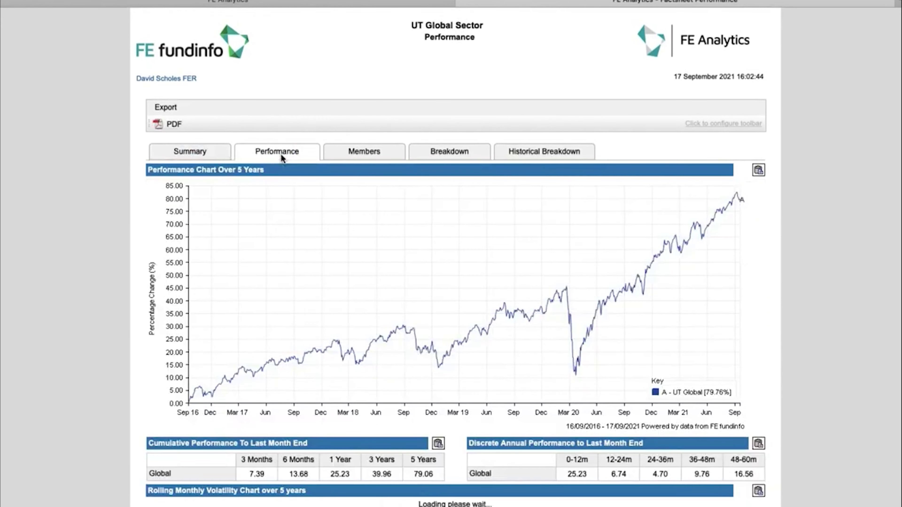
- View the UT Global factsheet's member funds, then scroll through its Breakdown page
{"action": "left_click", "coordinate": [356, 152]}
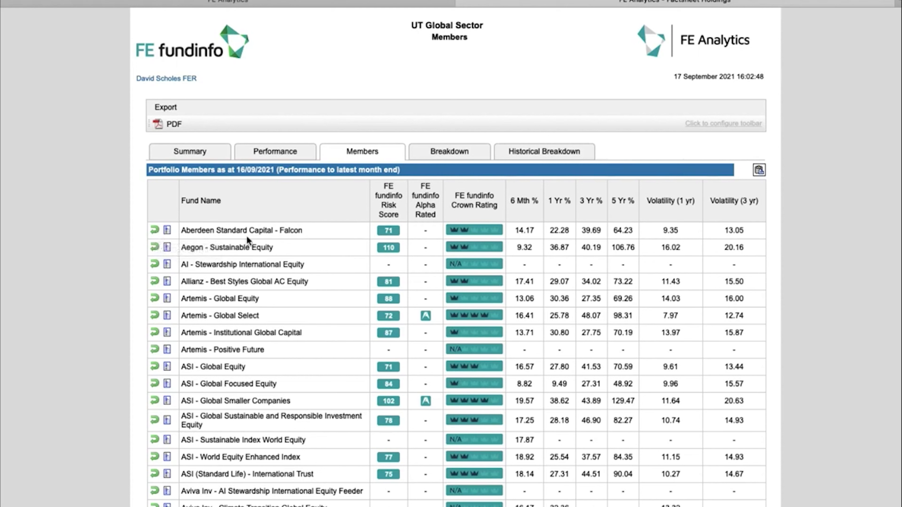
{"action": "left_click", "coordinate": [456, 151]}
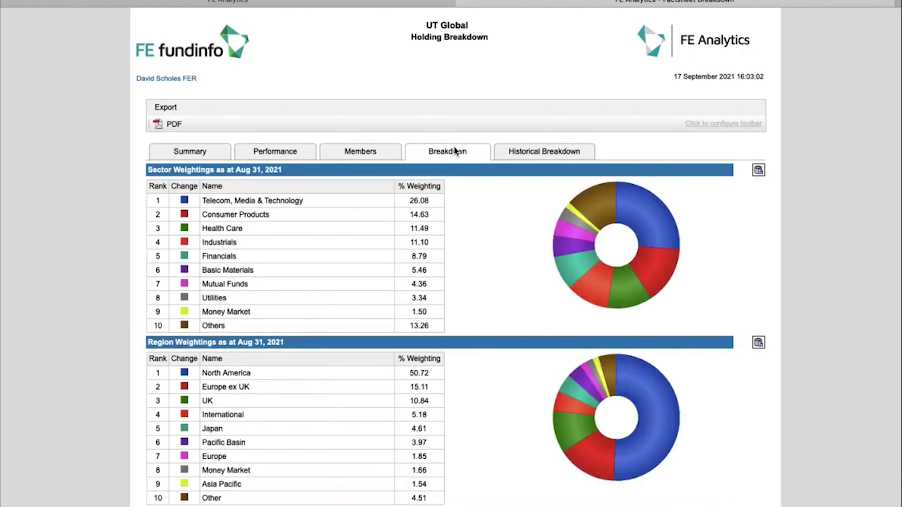
{"action": "scroll", "coordinate": [458, 217], "scroll_direction": "down", "scroll_amount": 5}
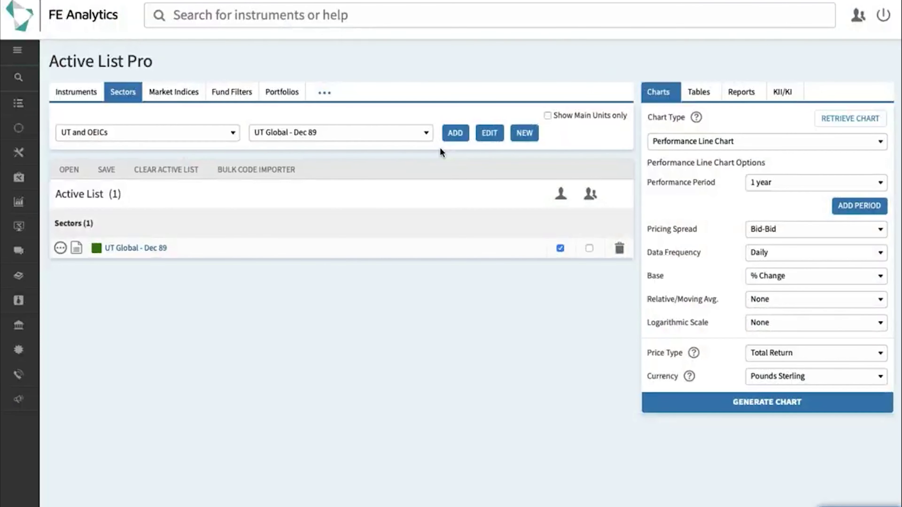
- Open the fund universe list and scroll through the available universes
{"action": "left_click", "coordinate": [226, 138]}
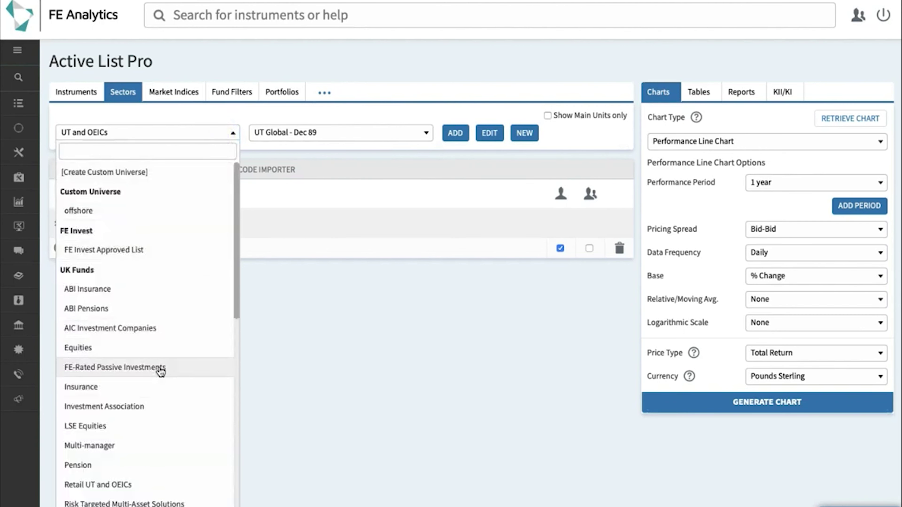
{"action": "scroll", "coordinate": [165, 356], "scroll_direction": "down", "scroll_amount": 3}
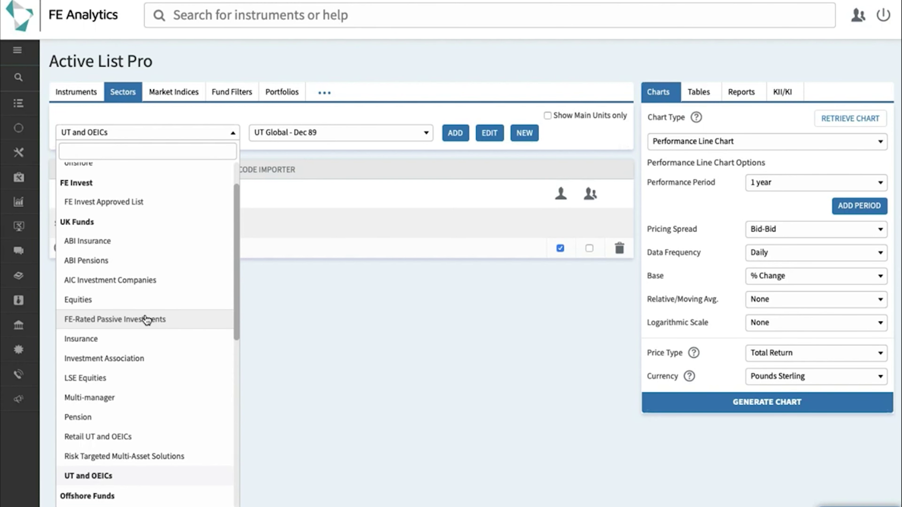
- Browse the FE-Rated Passive Investments sectors, then switch the universe back to UT and OEICs
{"action": "left_click", "coordinate": [146, 319]}
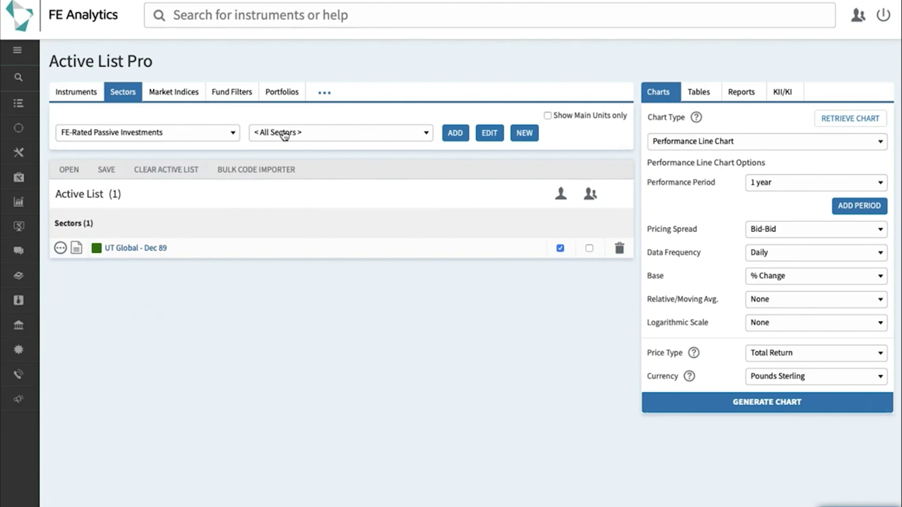
{"action": "left_click", "coordinate": [297, 137]}
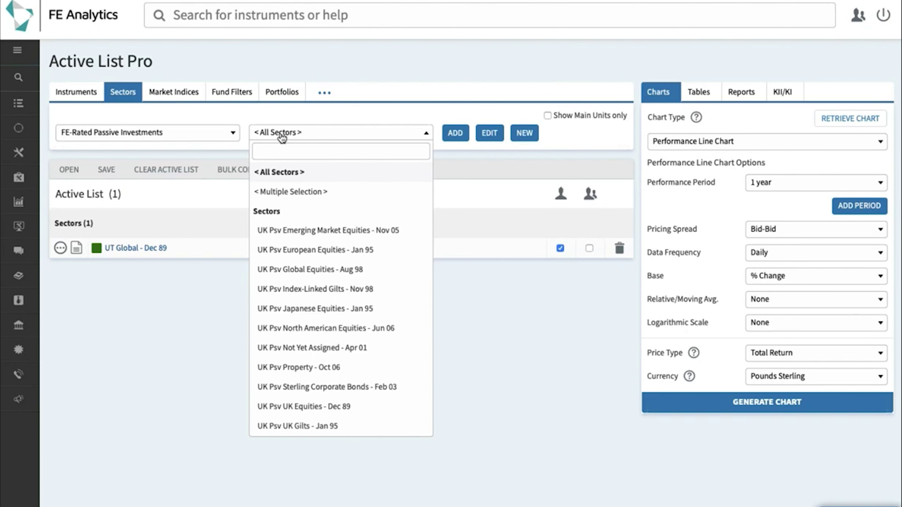
{"action": "left_click", "coordinate": [221, 135]}
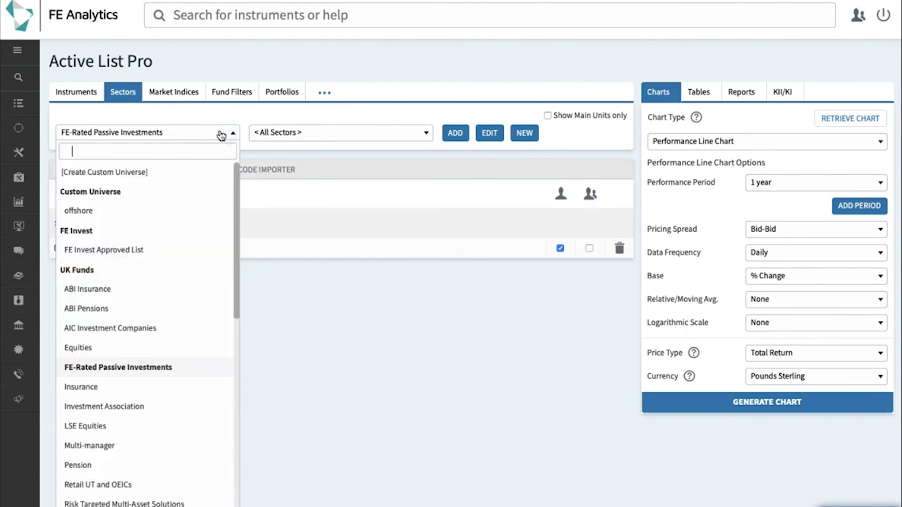
{"action": "scroll", "coordinate": [189, 260], "scroll_direction": "down", "scroll_amount": 2}
{"action": "scroll", "coordinate": [189, 260], "scroll_direction": "down", "scroll_amount": 2}
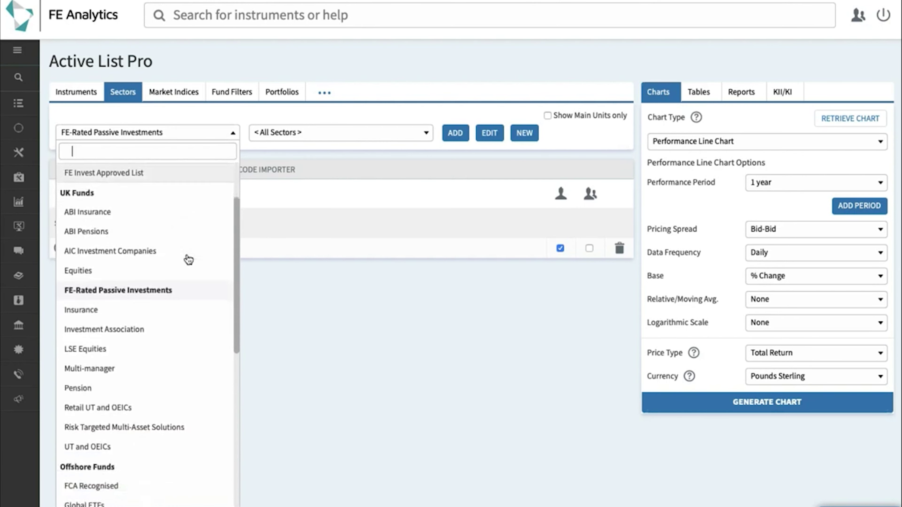
{"action": "left_click", "coordinate": [126, 448]}
- Scroll through the UT and OEICs sectors without adding any, then browse the universe list again
{"action": "left_click", "coordinate": [324, 135]}
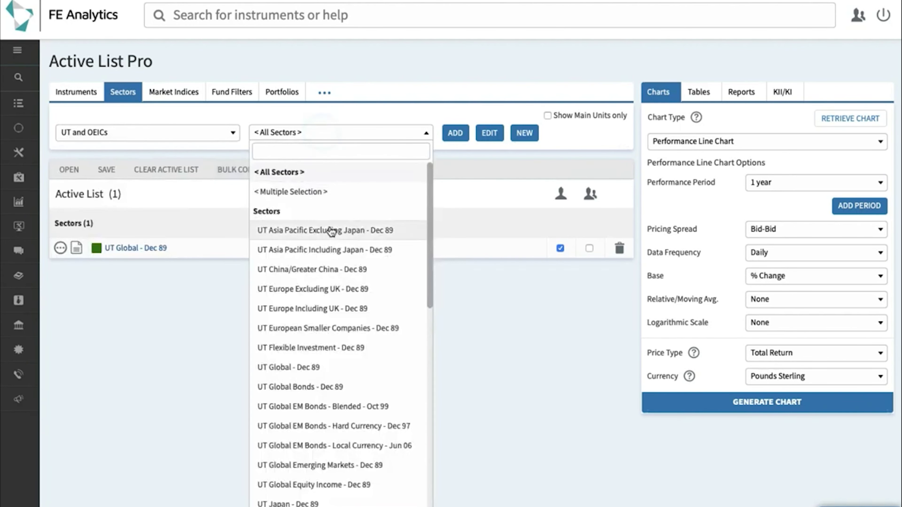
{"action": "scroll", "coordinate": [330, 229], "scroll_direction": "down", "scroll_amount": 10}
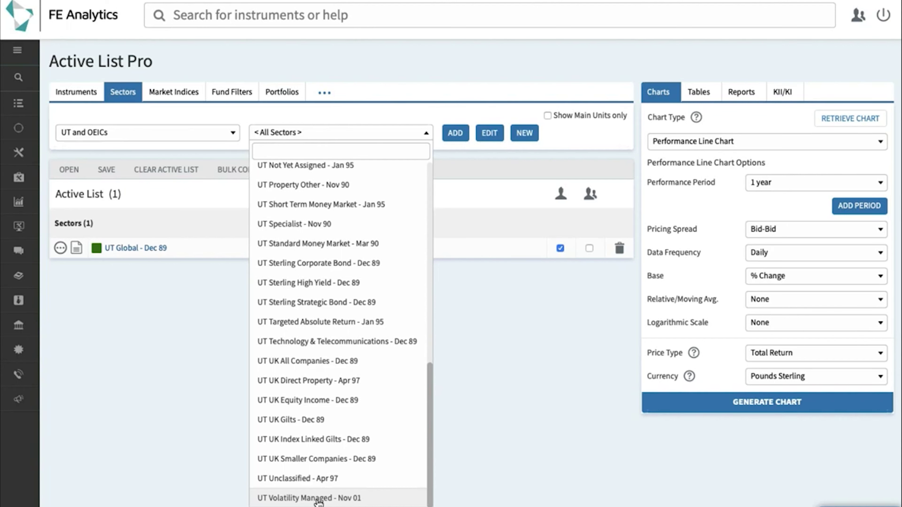
{"action": "left_click_drag", "start_coordinate": [262, 401], "coordinate": [188, 141]}
{"action": "left_click", "coordinate": [188, 141]}
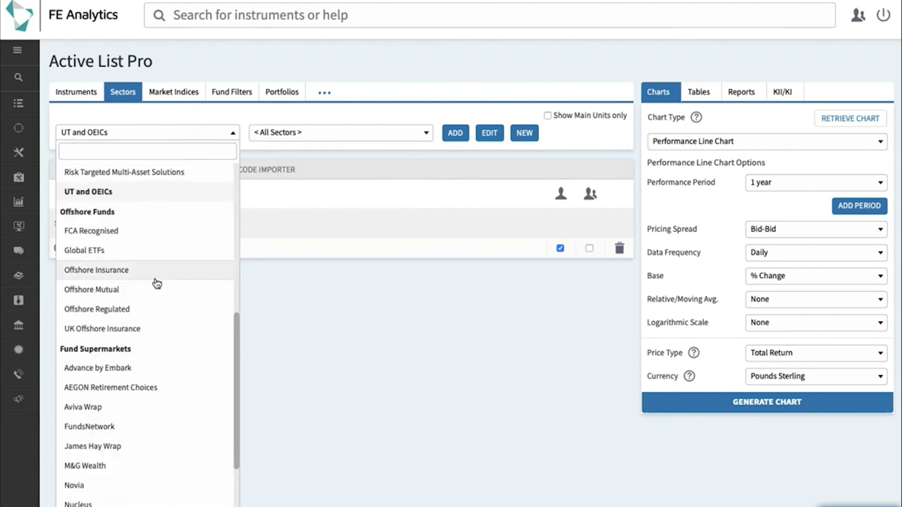
{"action": "scroll", "coordinate": [157, 282], "scroll_direction": "down", "scroll_amount": 1}
{"action": "scroll", "coordinate": [157, 282], "scroll_direction": "up", "scroll_amount": 5}
{"action": "scroll", "coordinate": [157, 283], "scroll_direction": "up", "scroll_amount": 3}
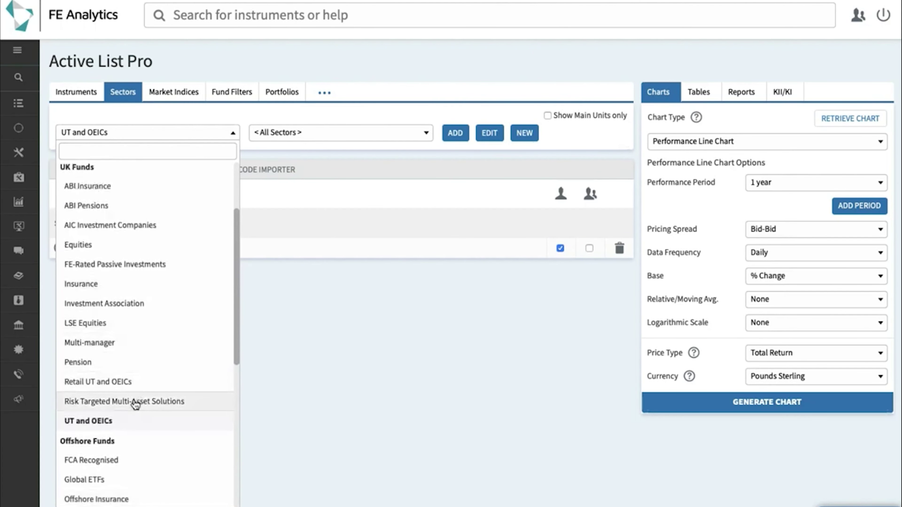
- Add UK RTMA Risk 1 - Defensive - Jan 10 from Risk Targeted Multi-Asset Solutions to the Active List
{"action": "left_click", "coordinate": [135, 402]}
{"action": "left_click", "coordinate": [309, 137]}
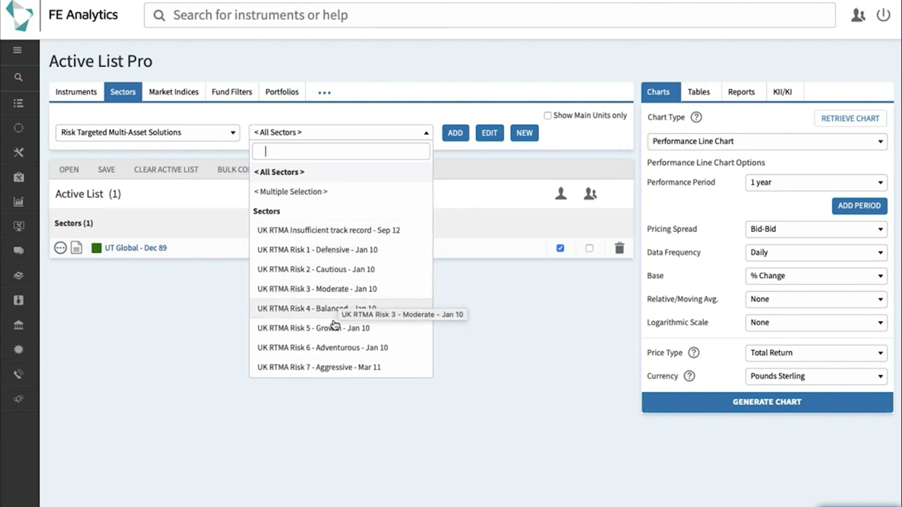
{"action": "left_click", "coordinate": [349, 255]}
{"action": "left_click", "coordinate": [455, 133]}
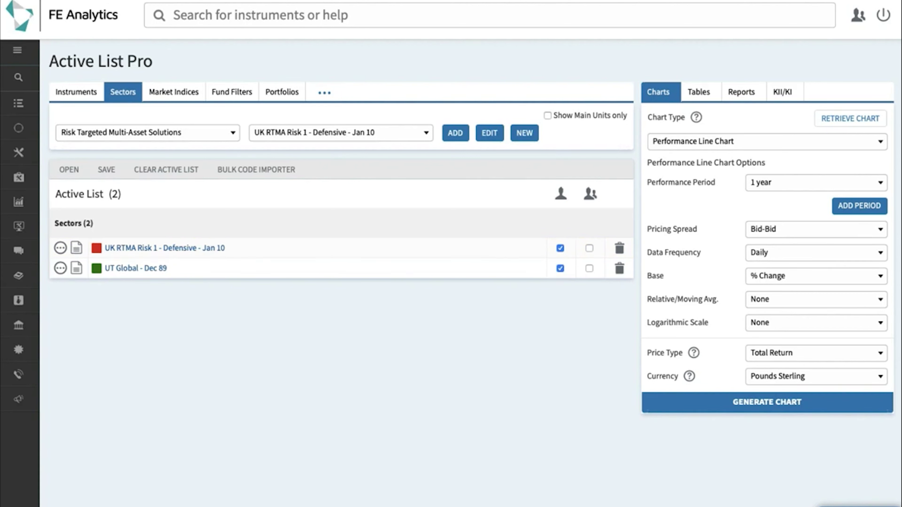
{"action": "mouse_move", "coordinate": [30, 379]}
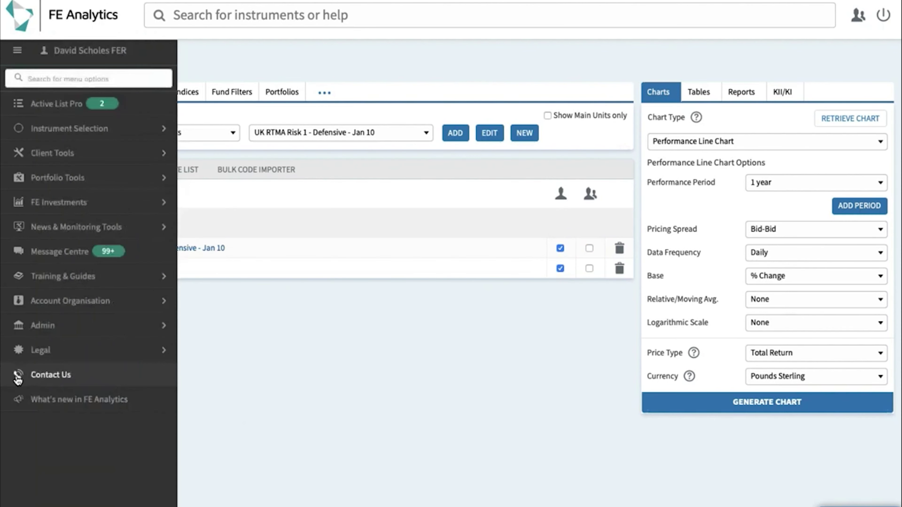